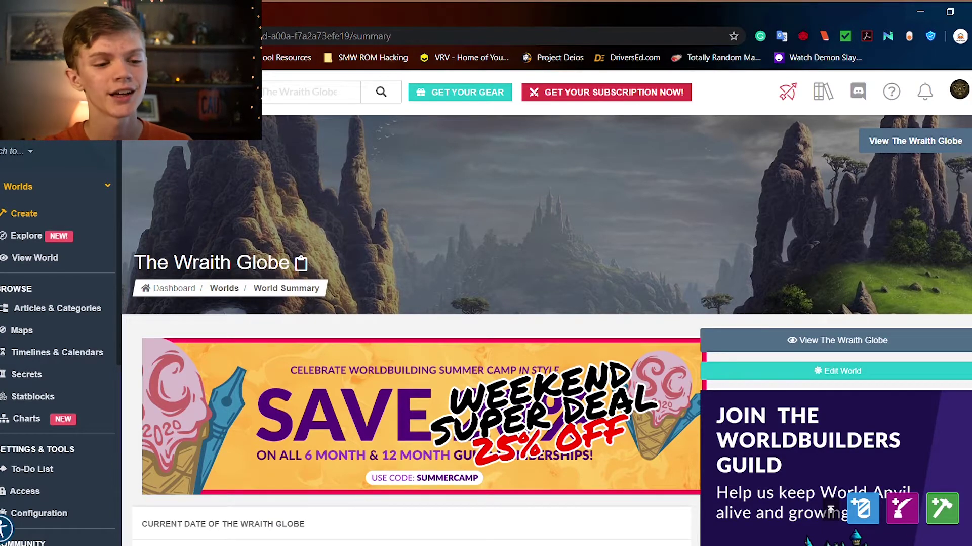
Scroll The Wraith Globe's World Summary down to the Campaigns & Characters panel.
scroll(830, 509, down, 15)
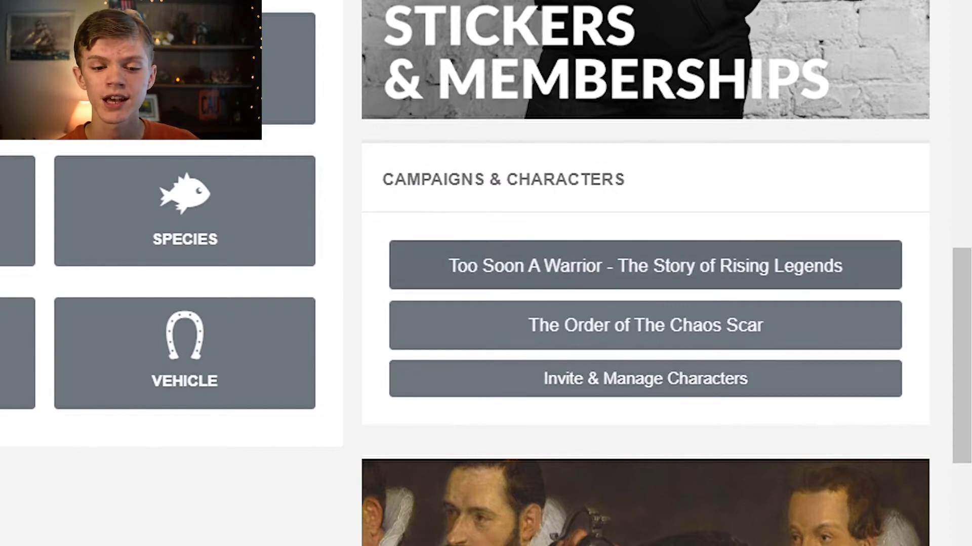
Open the Too Soon A Warrior campaign dashboard and go to its player characters list.
click(645, 265)
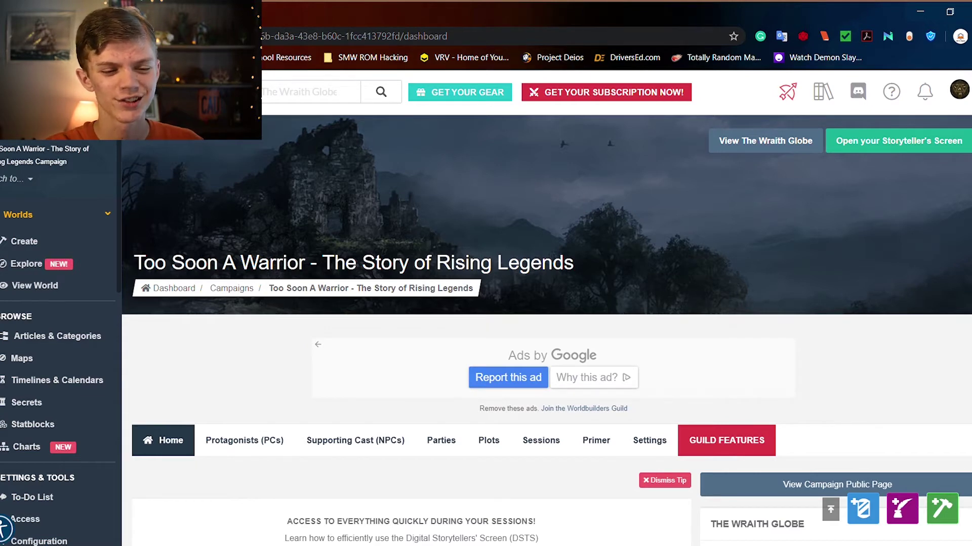
scroll(245, 203, down, 6)
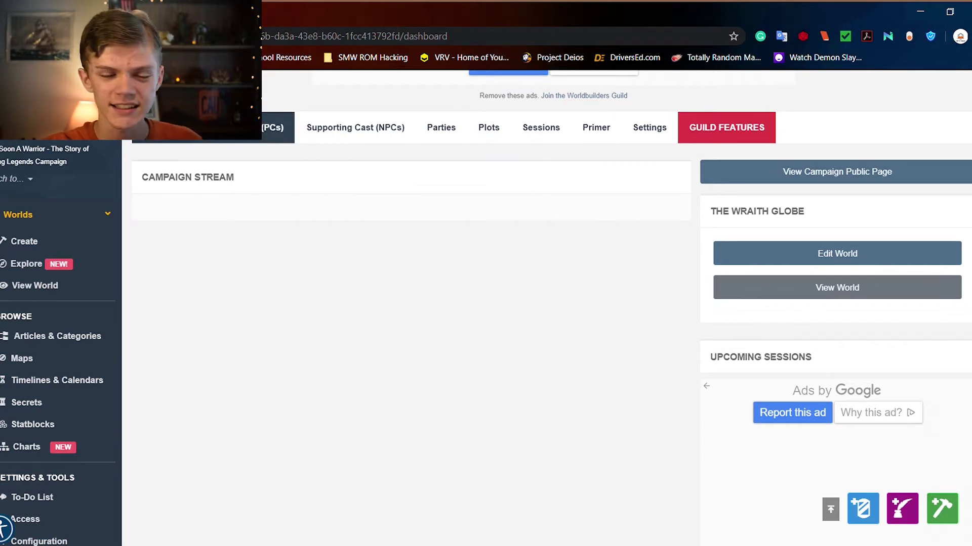
click(274, 127)
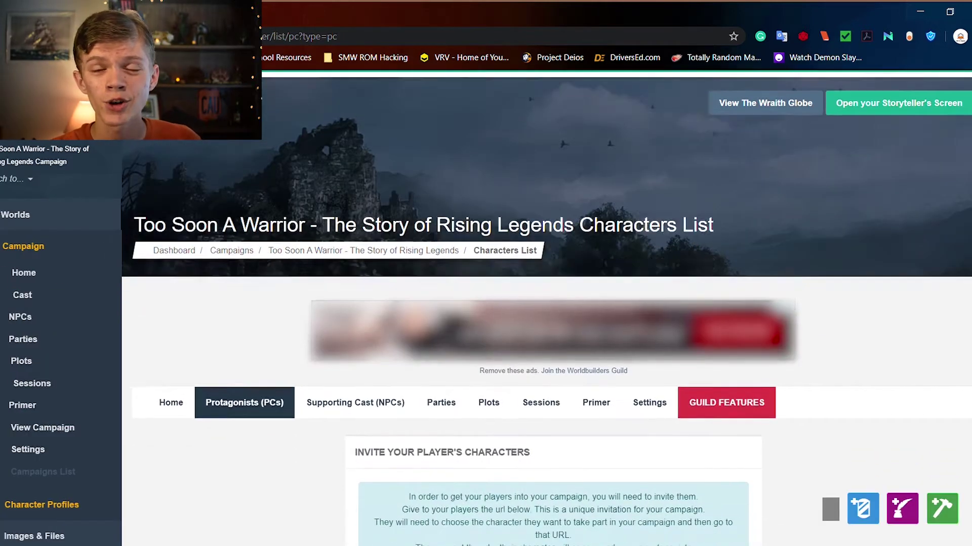
Scroll the Protagonists (PCs) list down to the Invite Your Player's Characters panel.
scroll(548, 301, down, 3)
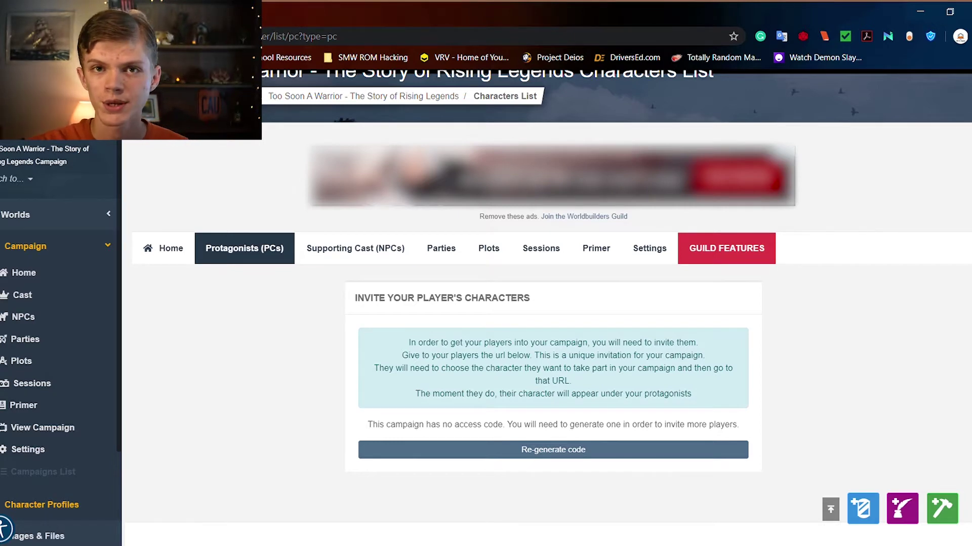
Create a new Supporting Cast NPC with first name Haral and last name Smith.
click(355, 248)
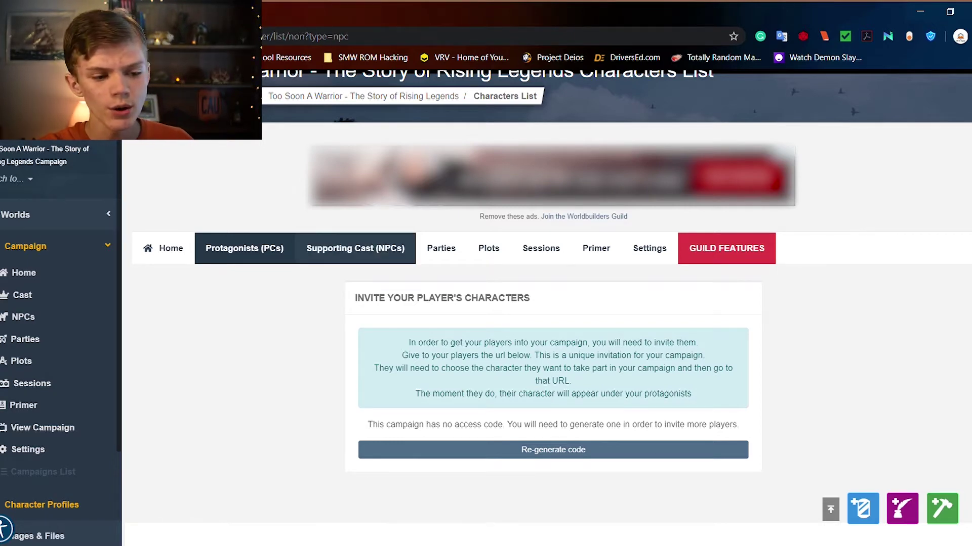
click(555, 497)
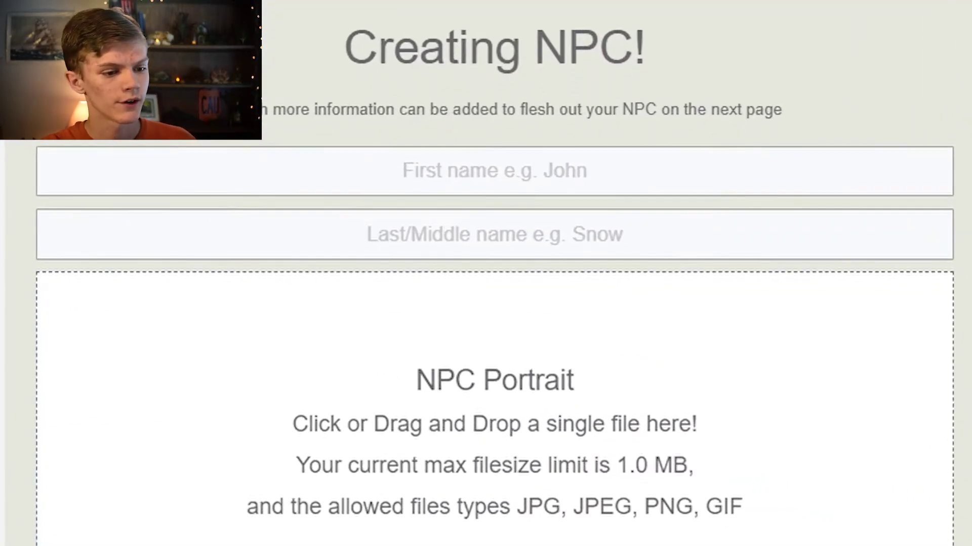
click(494, 171)
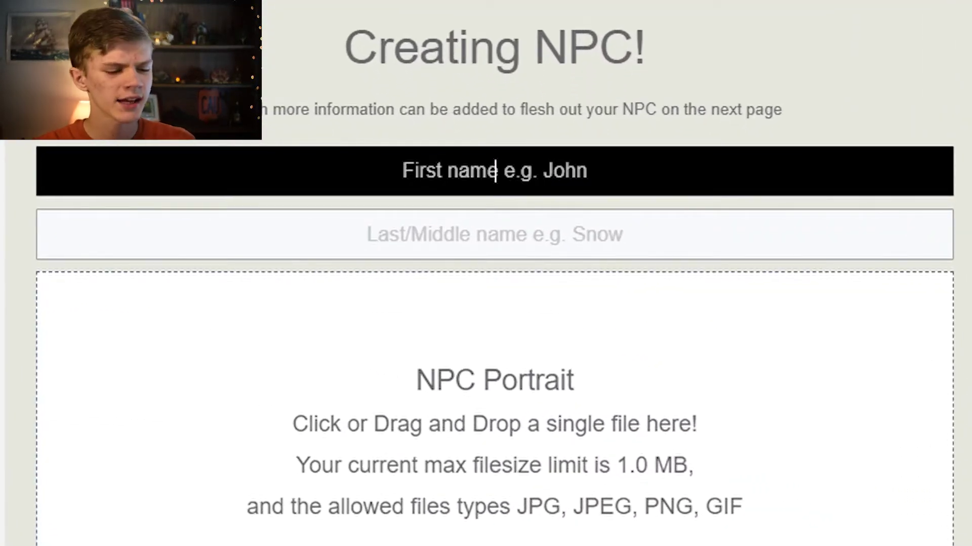
text(Haral)
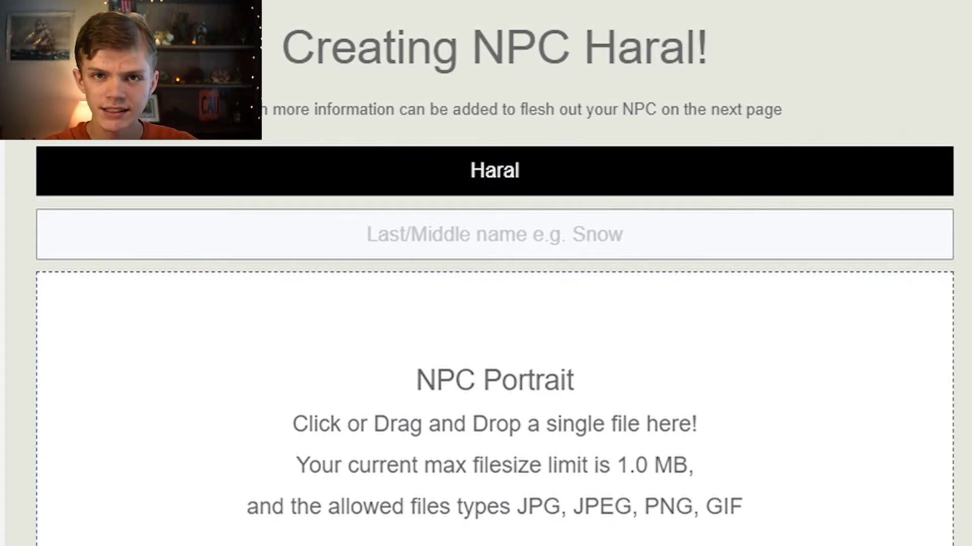
click(494, 235)
text(Smith)
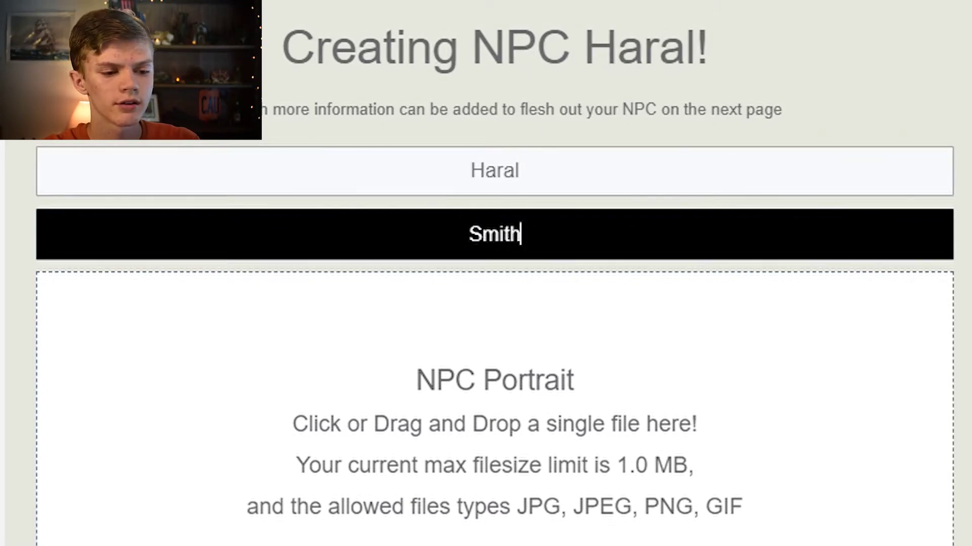
scroll(494, 273, down, 3)
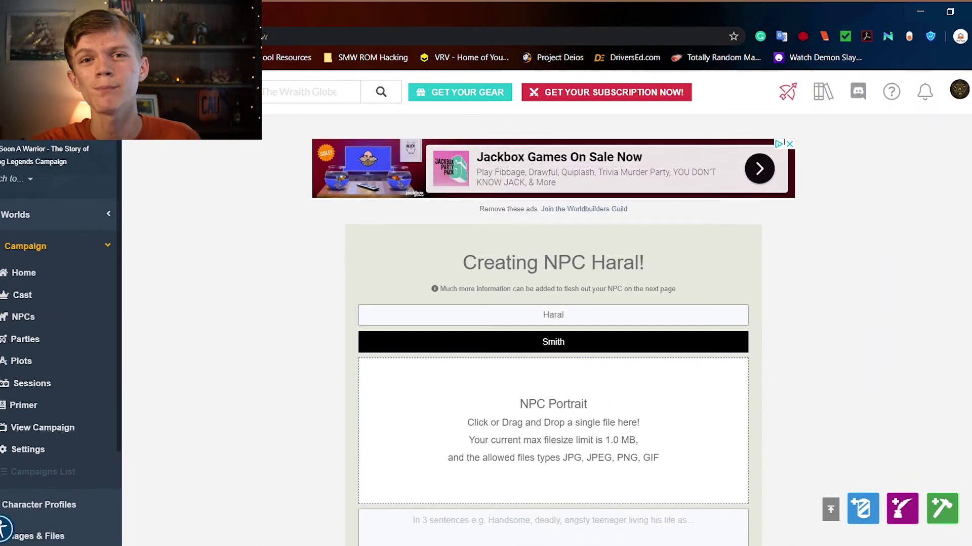
scroll(554, 303, down, 1)
scroll(554, 404, down, 2)
click(553, 403)
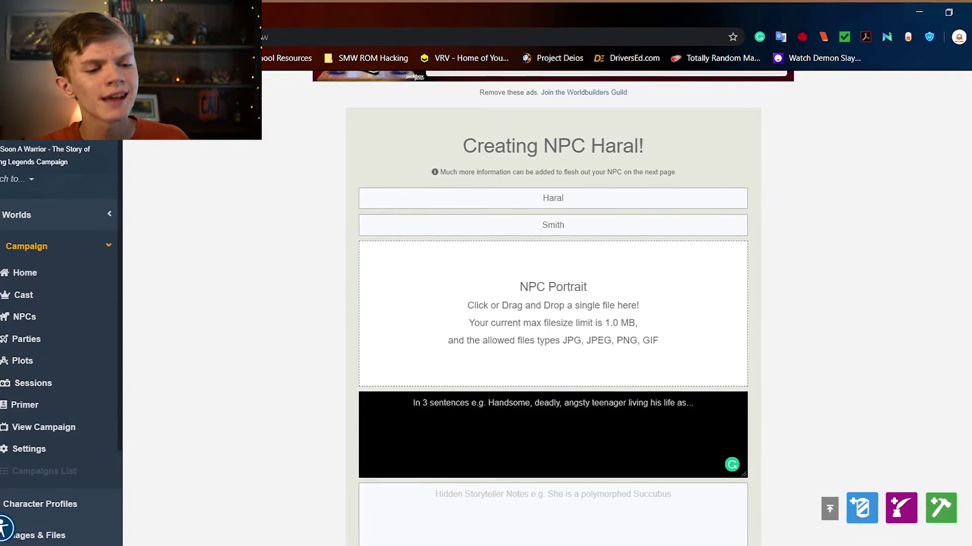
Describe Haral as a tall, grizzled Half-Orc Ranger from the snowy, treacherous far North with no family.
text(Haral is )
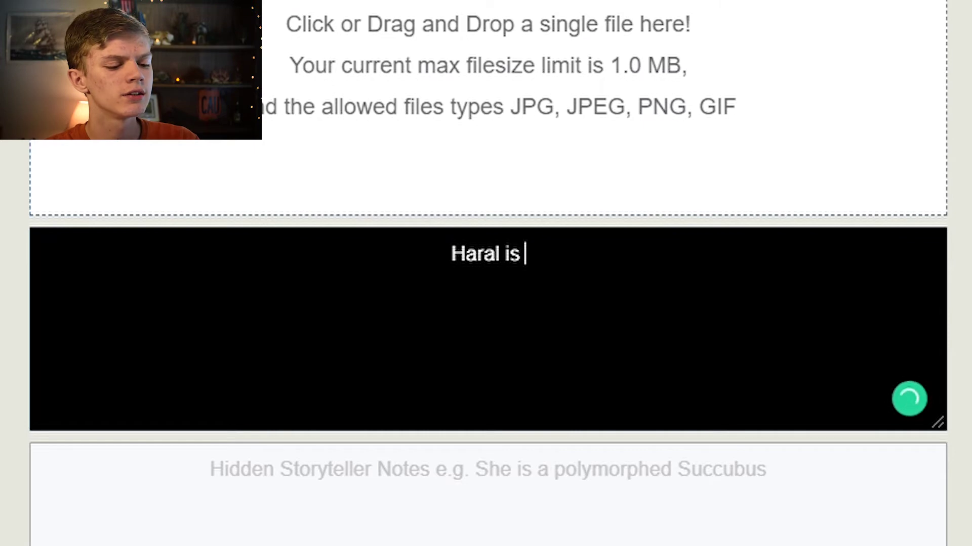
text(a tall )
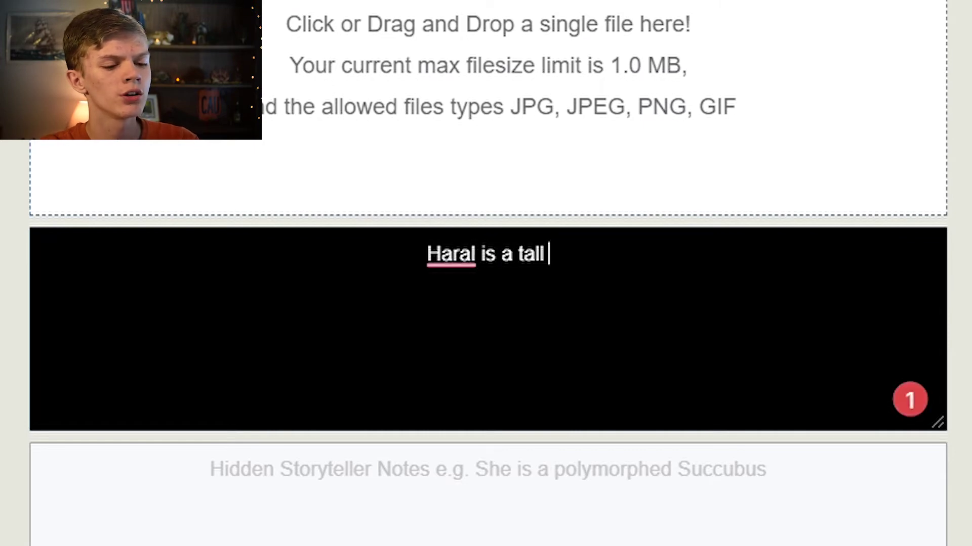
text(and grizzl)
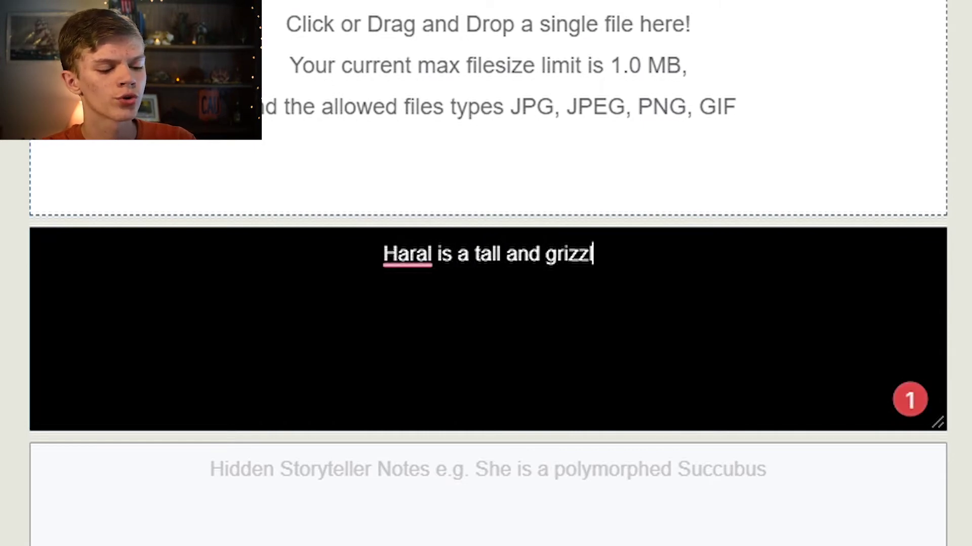
text(ed Half)
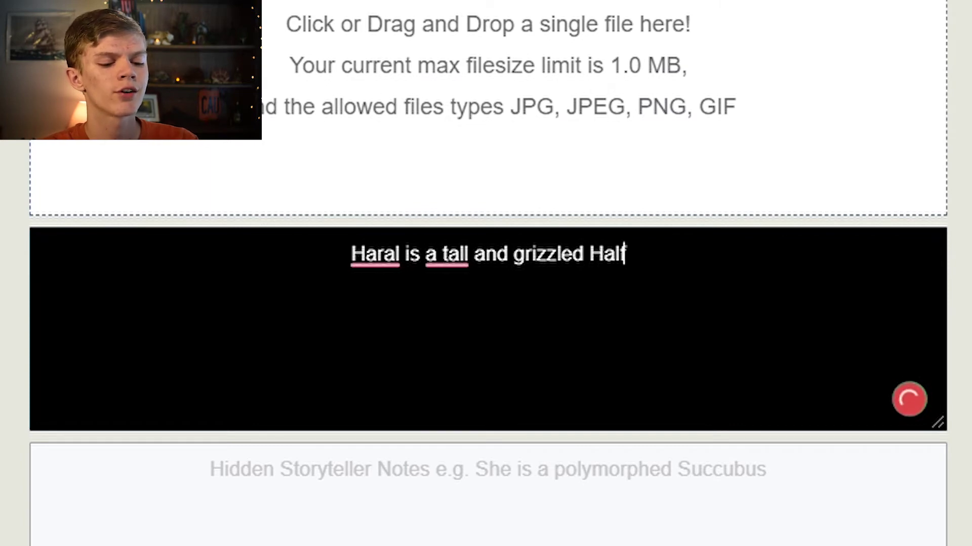
text(-Orc)
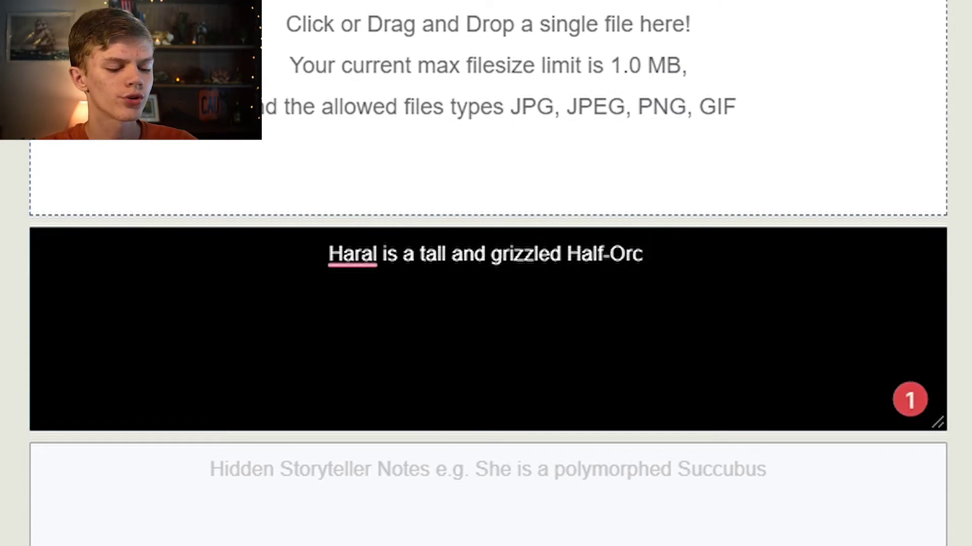
text( Ranger. )
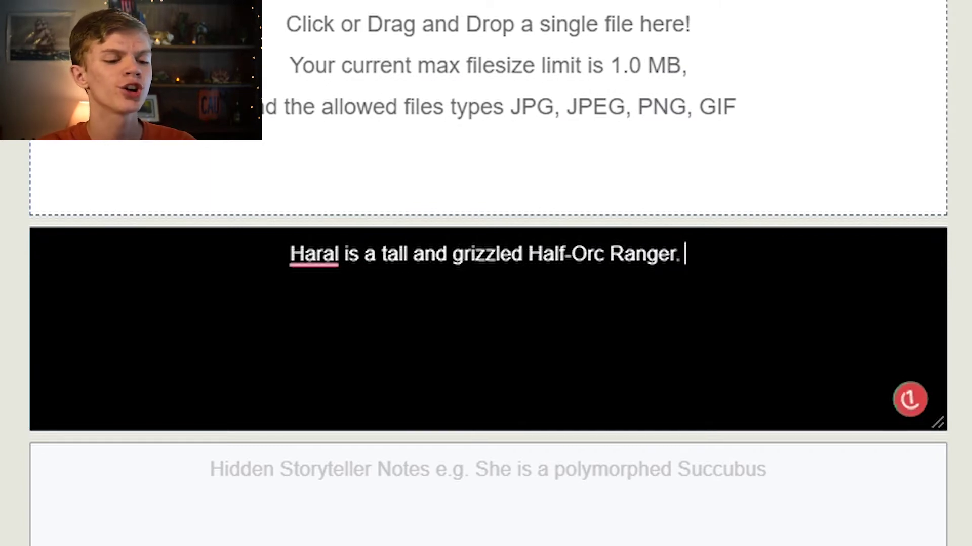
text(He lives )
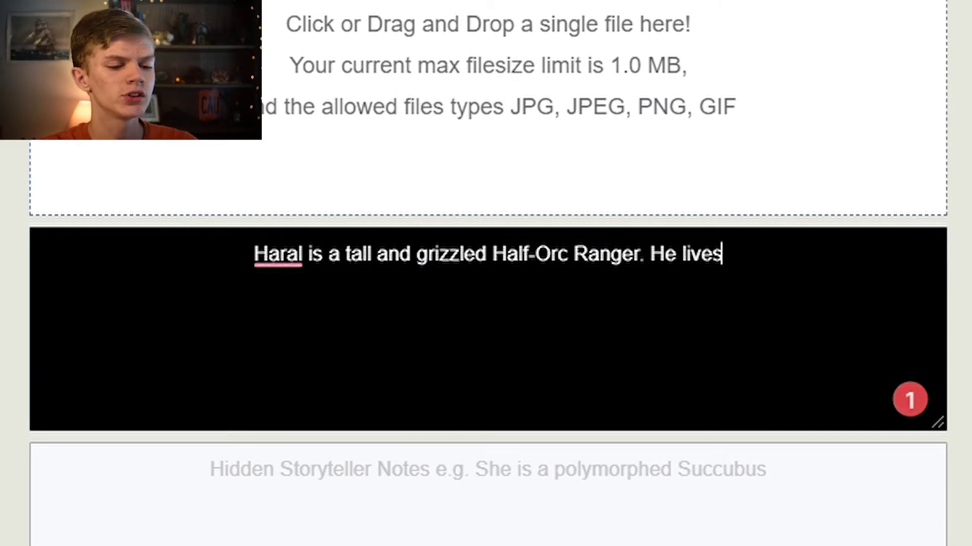
text(in the )
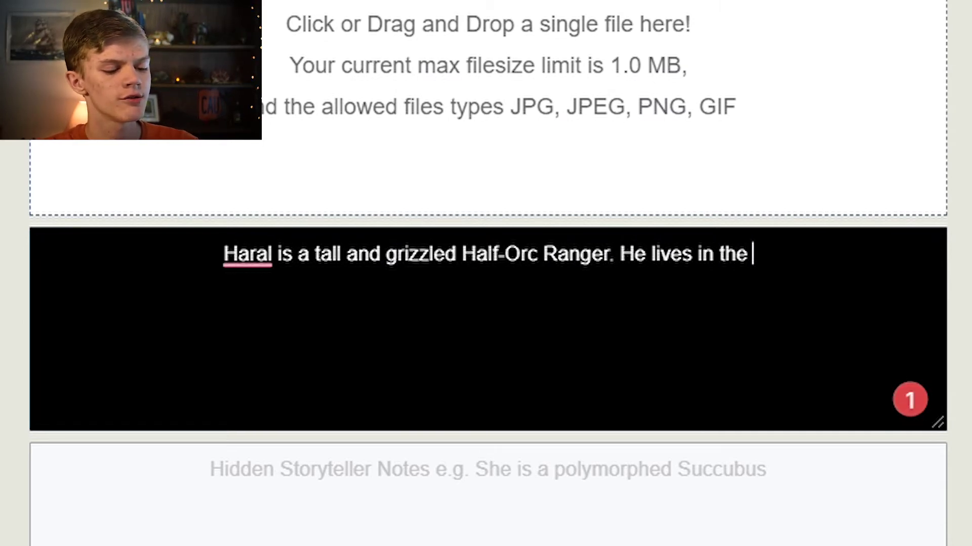
text(far)
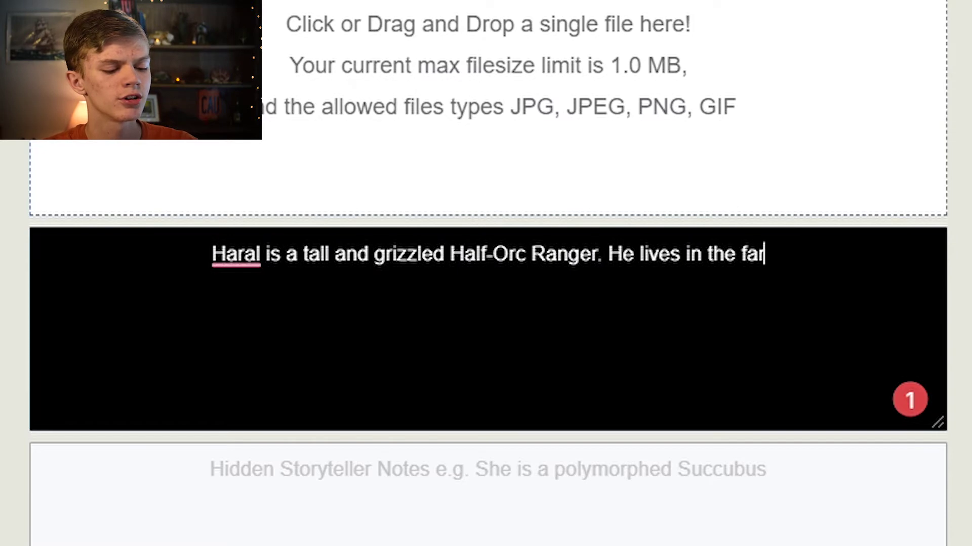
text( North, )
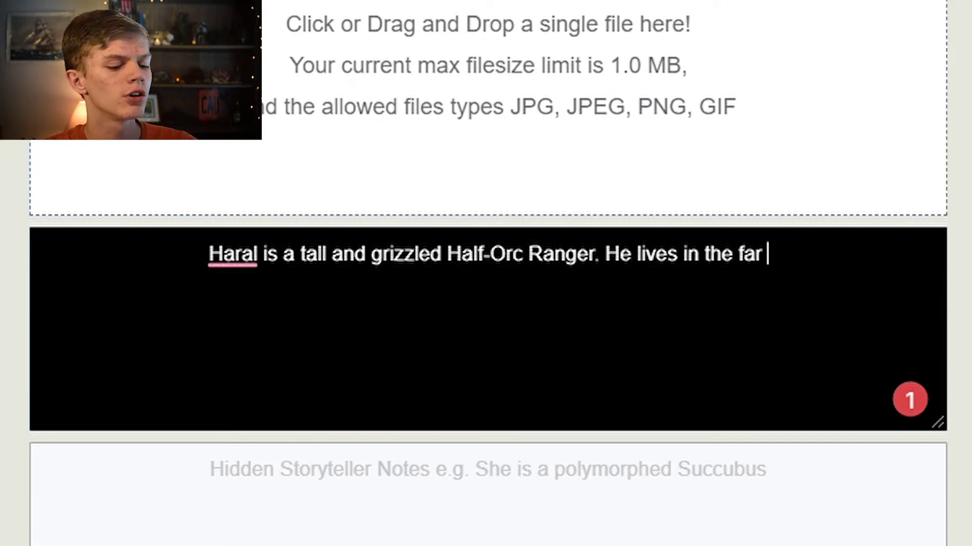
text(and)
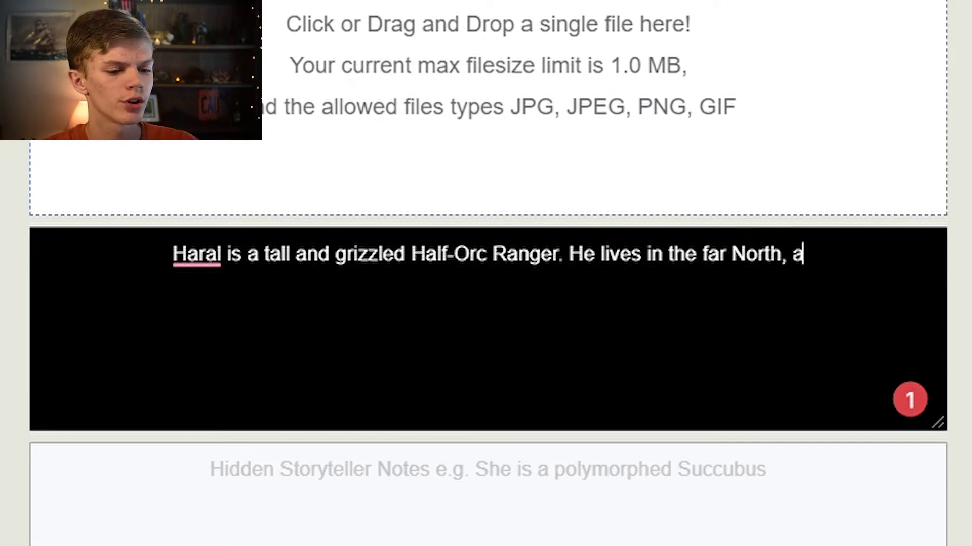
key(BackSpace)
key(BackSpace)
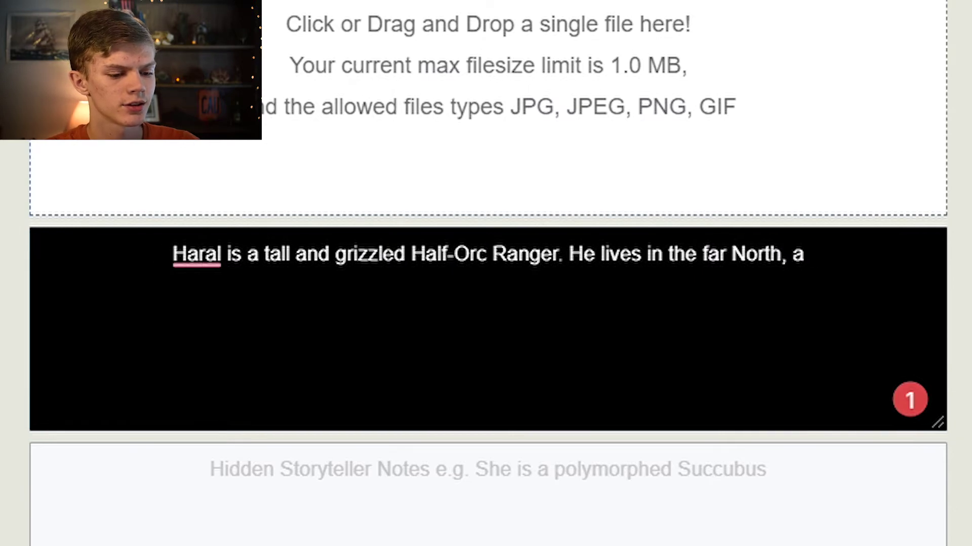
text(extreme)
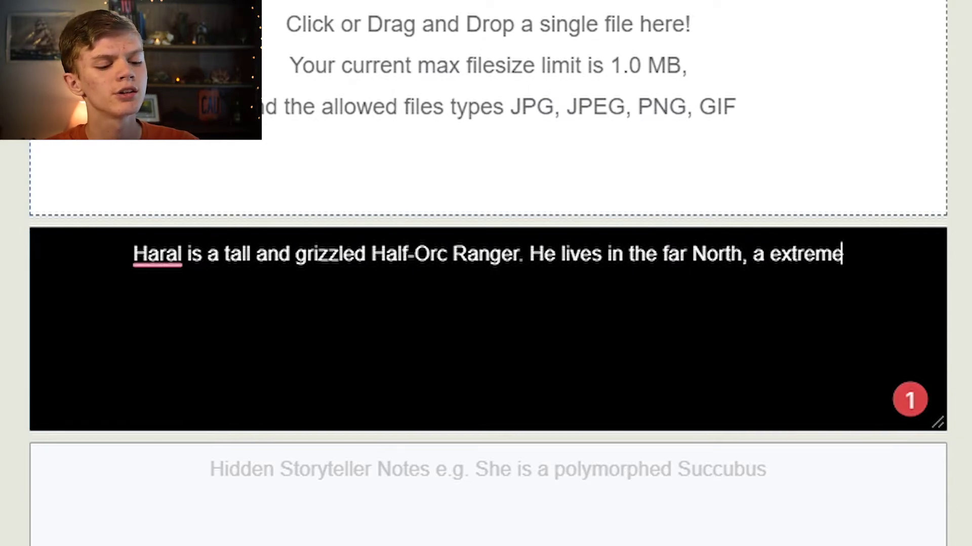
text(ly snowy and )
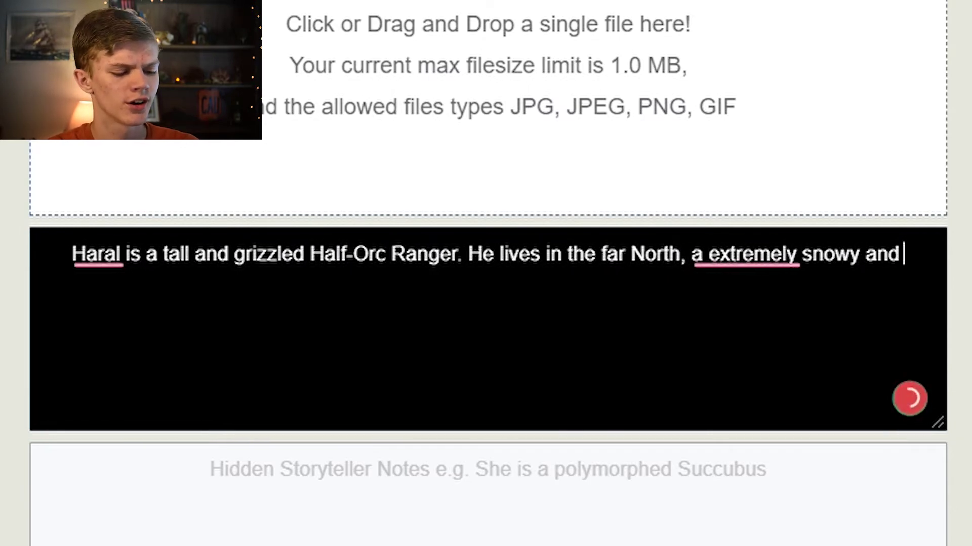
text(treach)
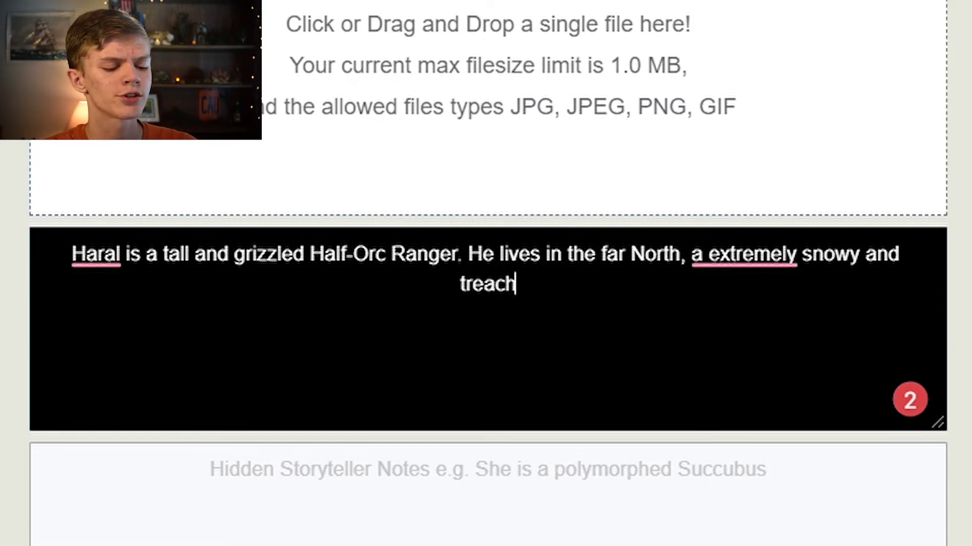
text(erous region of)
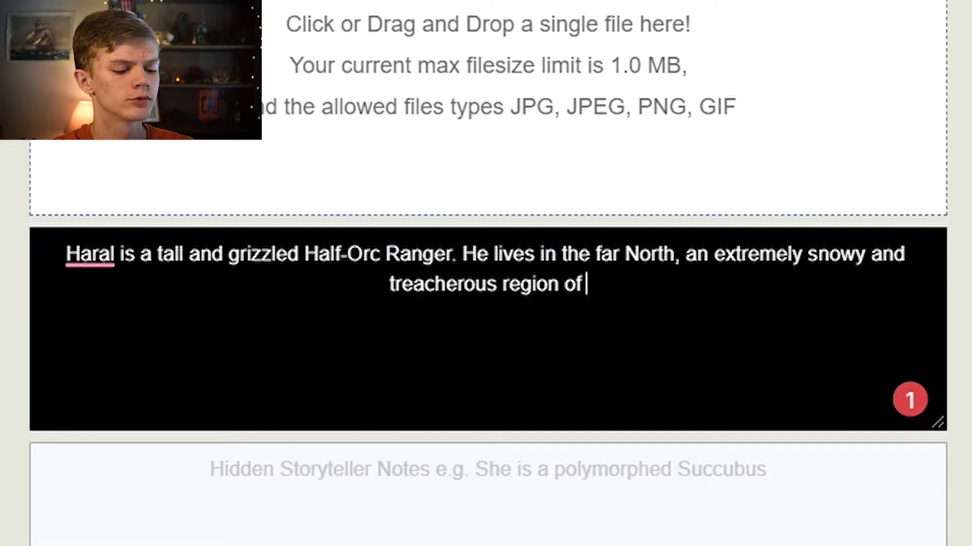
text( the Order of )
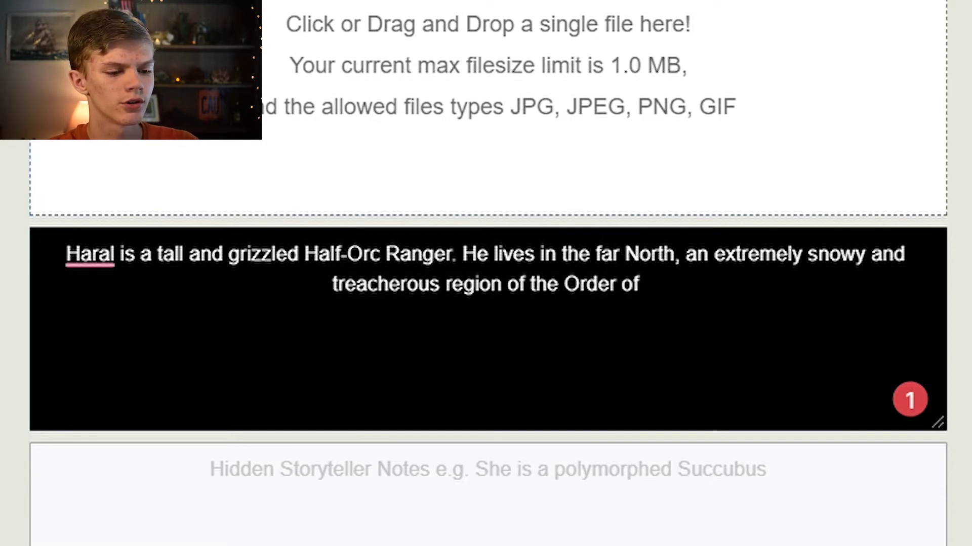
text(Wiz)
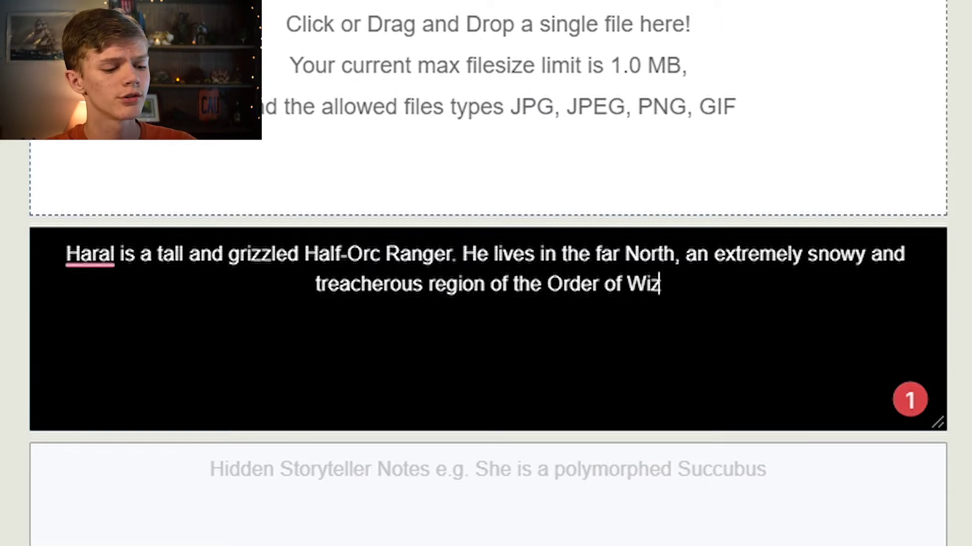
text(ardry. He h)
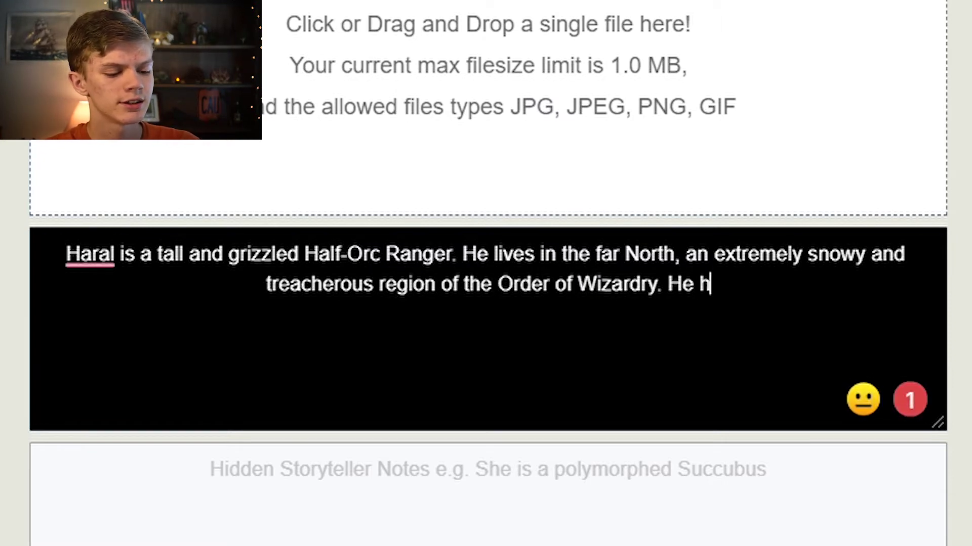
text(as ro )
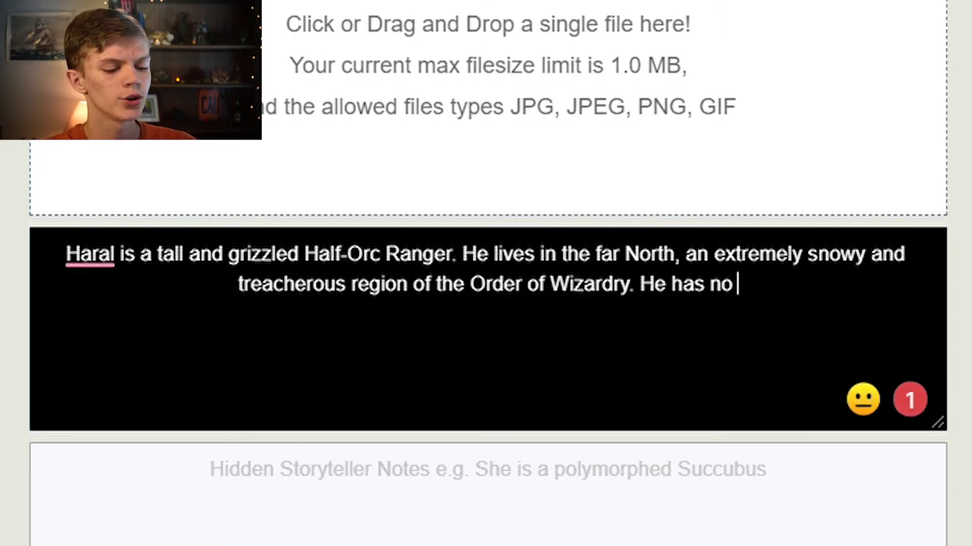
text(family and )
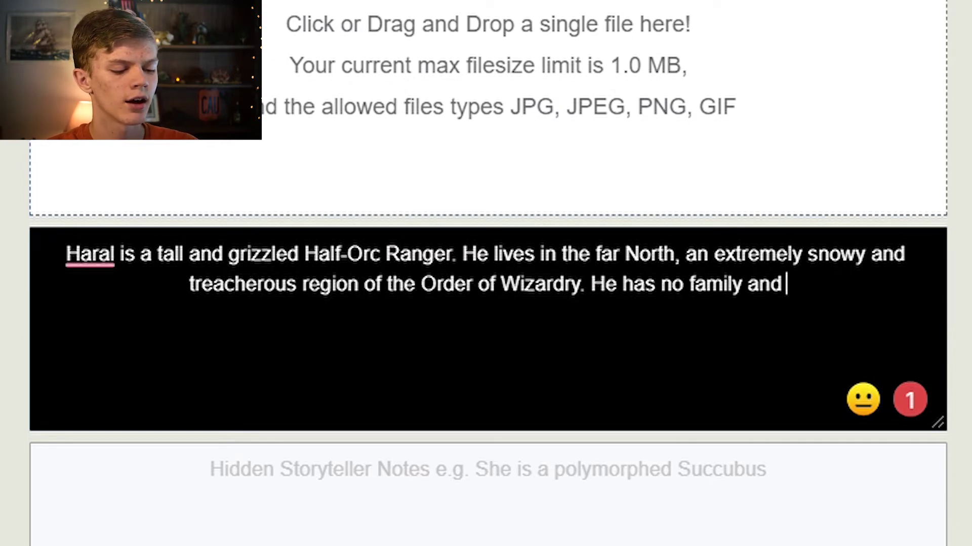
text(prefers to stay)
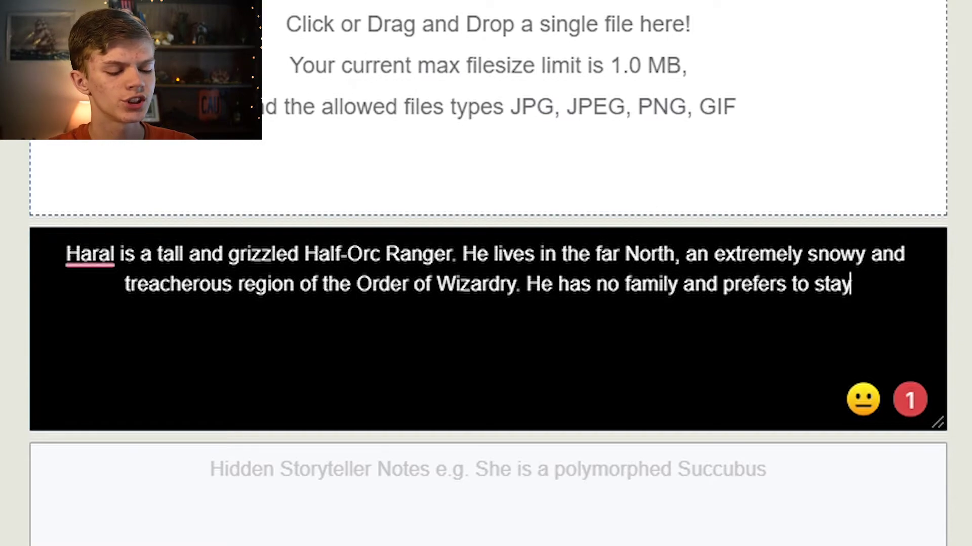
text( away from others.)
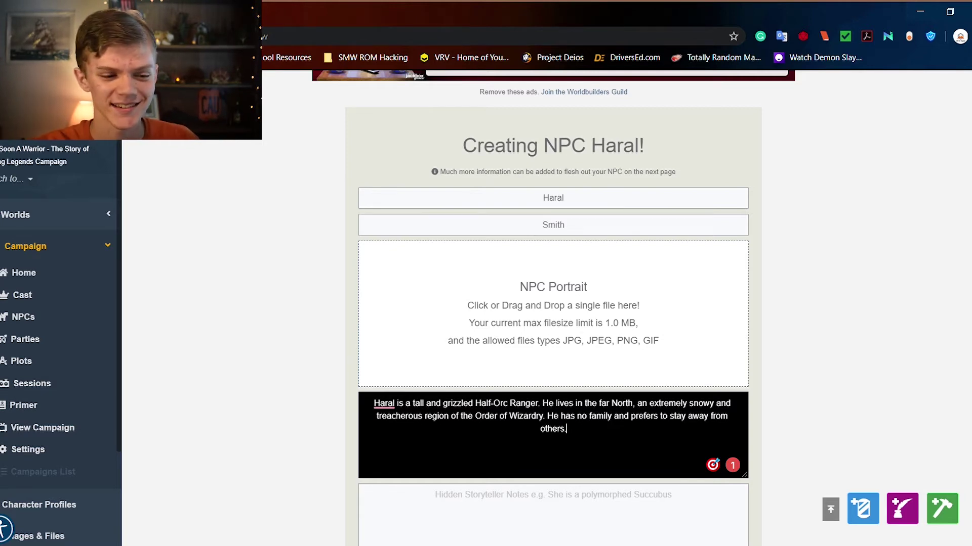
key(Tab)
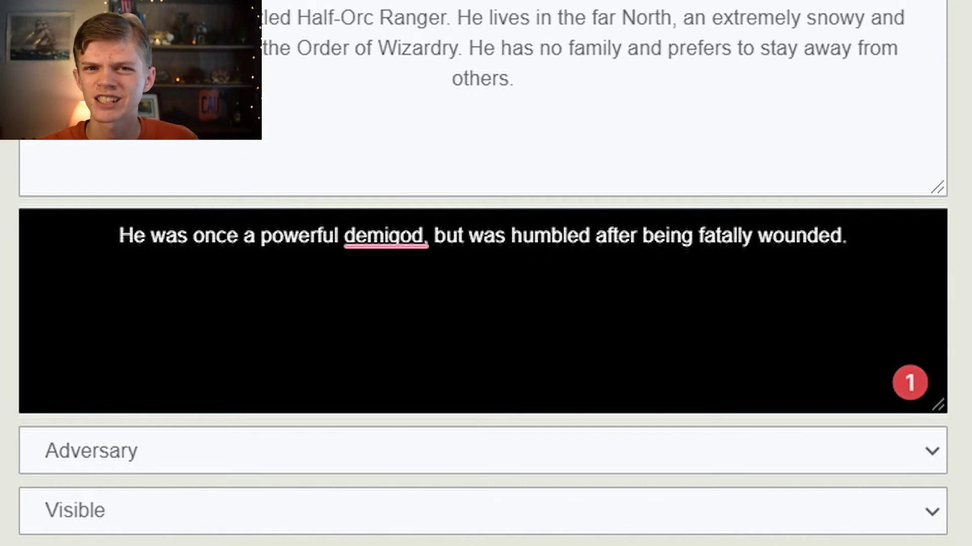
Change Haral's role from Adversary to Neutral Party, keeping him Visible, and show the extra detail fields.
key(Tab)
scroll(483, 304, down, 4)
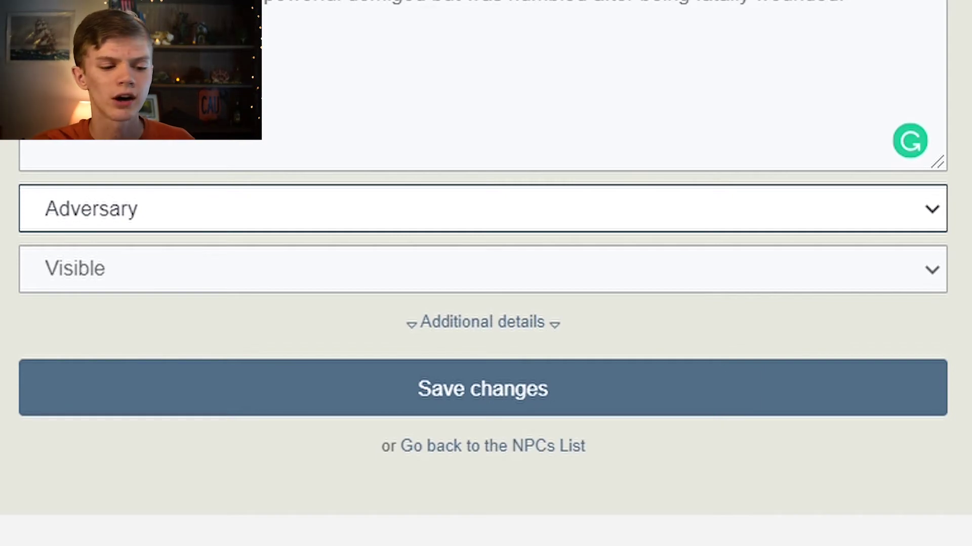
key(Down)
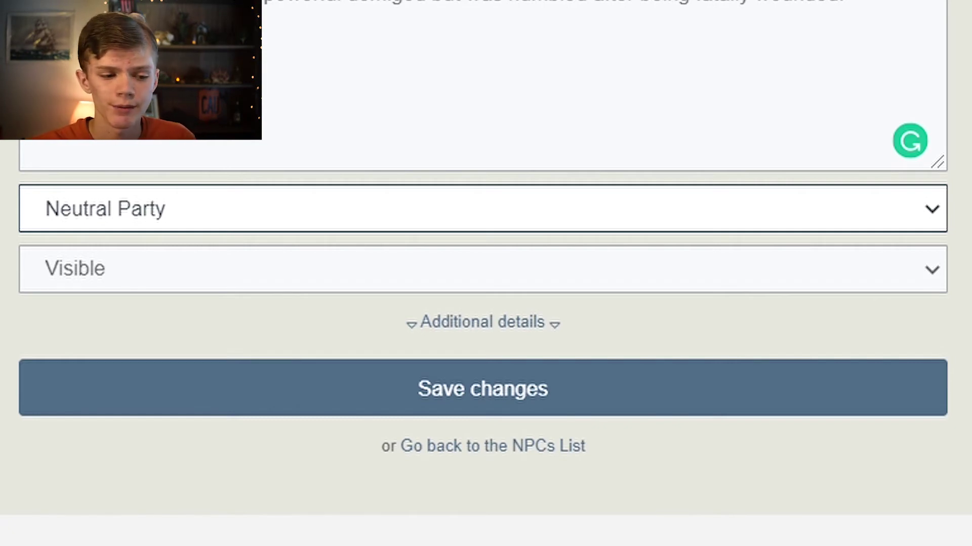
click(481, 269)
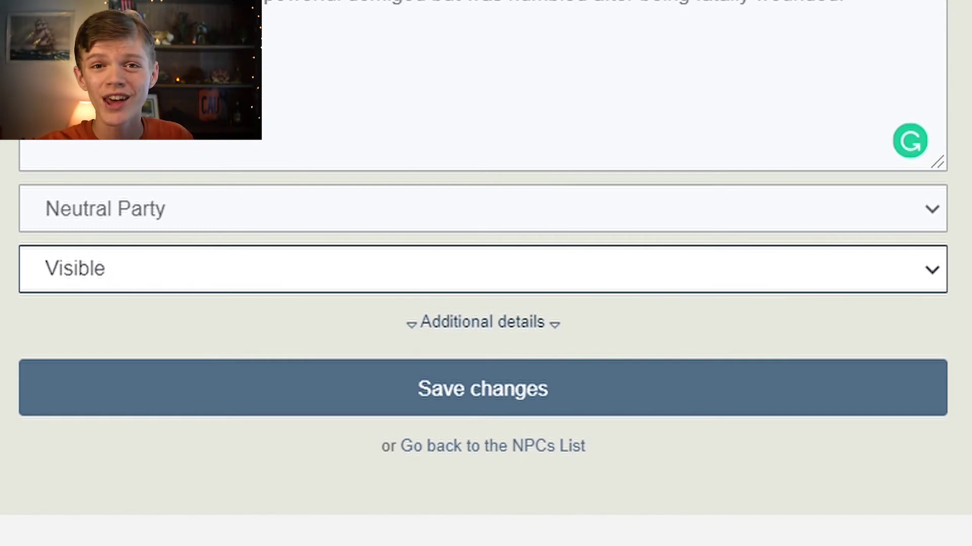
click(482, 321)
Save Haral's NPC entry and move on to the campaign's Parties page.
scroll(483, 303, down, 3)
scroll(482, 274, down, 3)
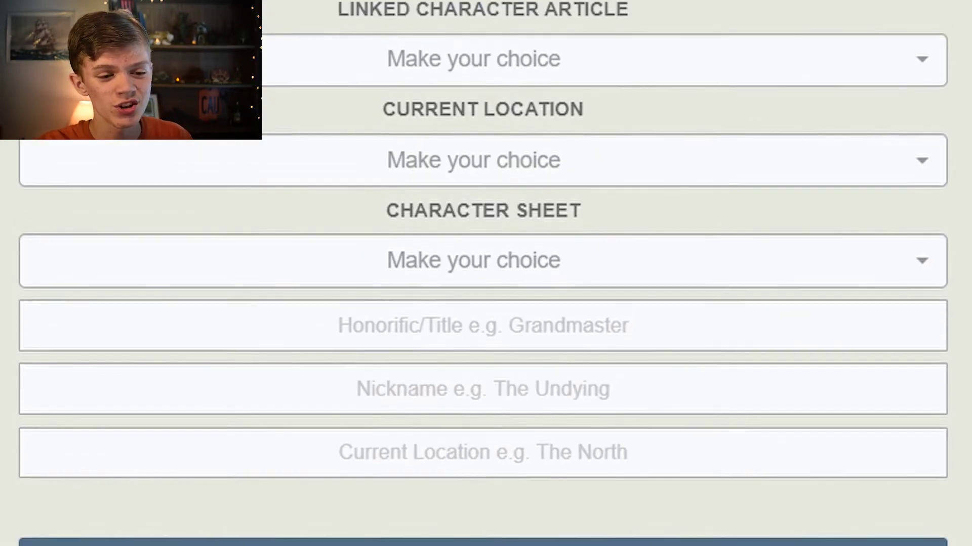
scroll(483, 274, up, 1)
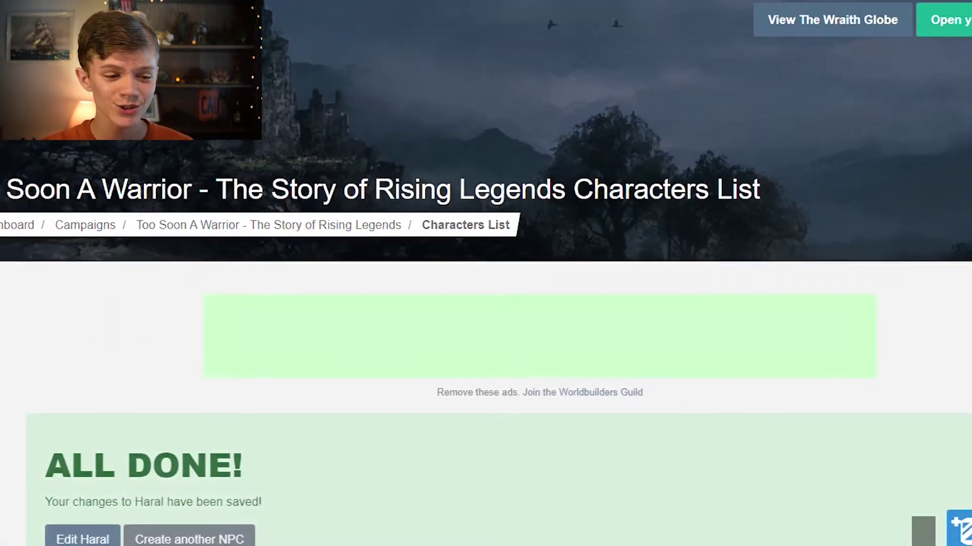
scroll(547, 309, down, 2)
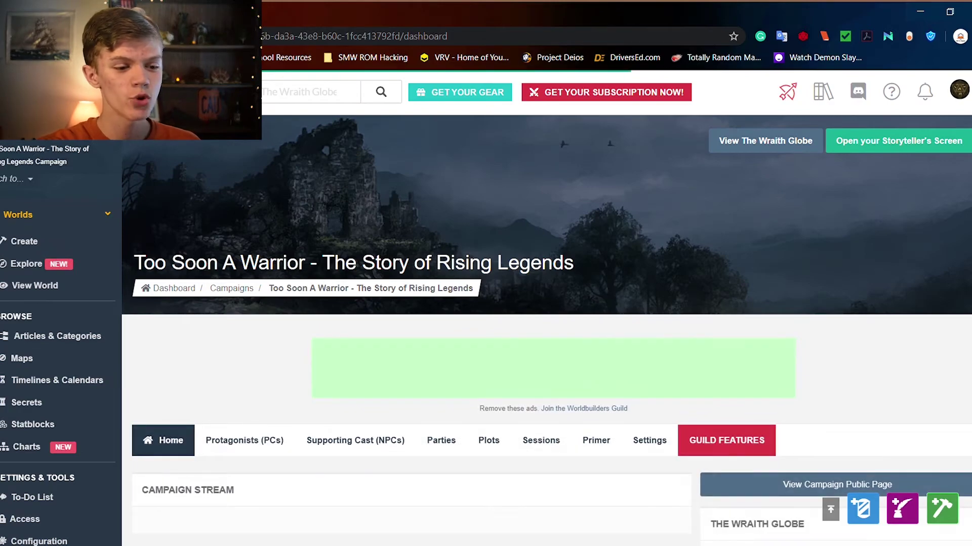
click(441, 440)
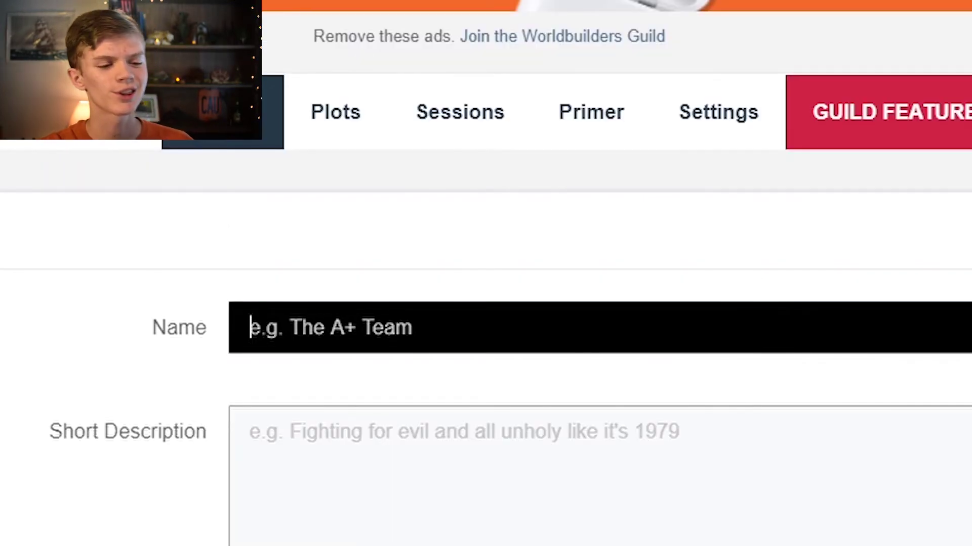
Create a party named 'The Fearsome Adventurers' with no characters added.
text(T)
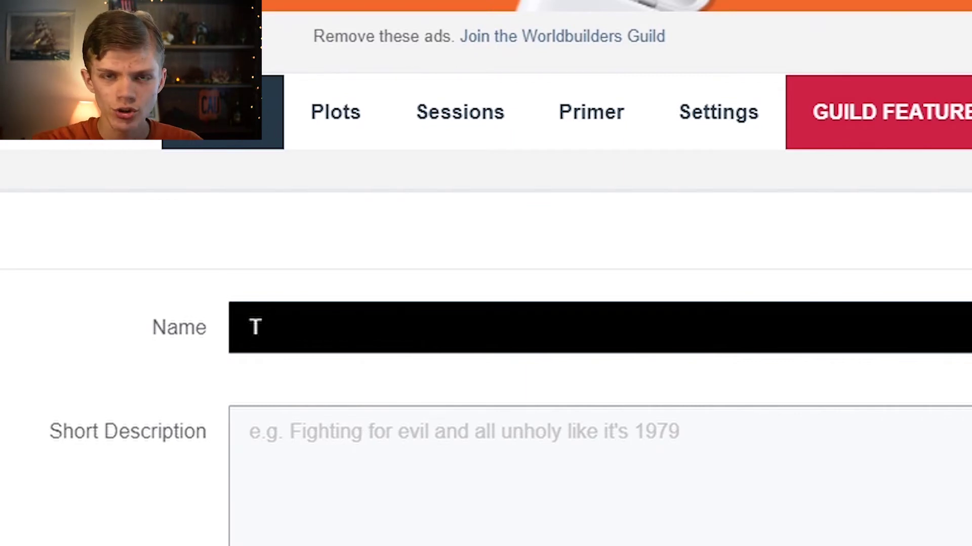
text(he )
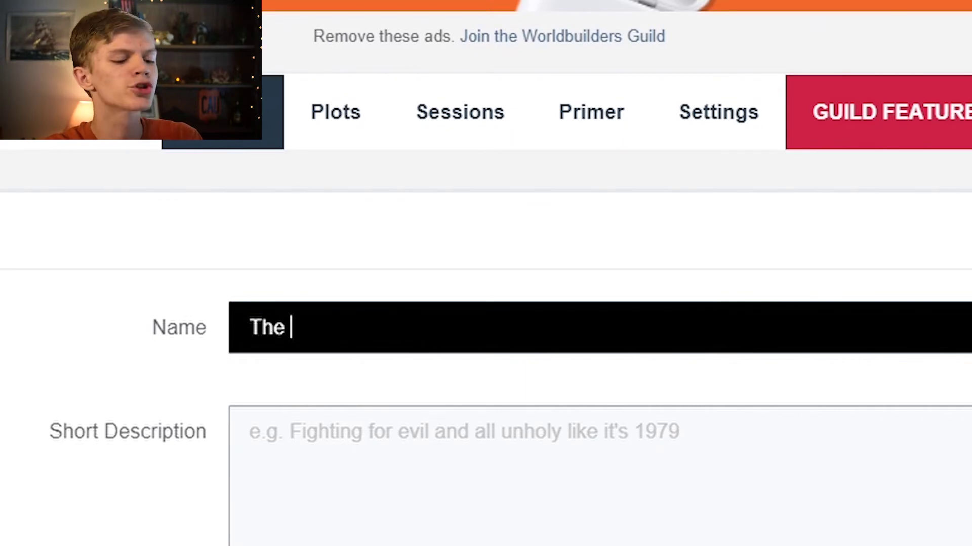
text(Fearsome)
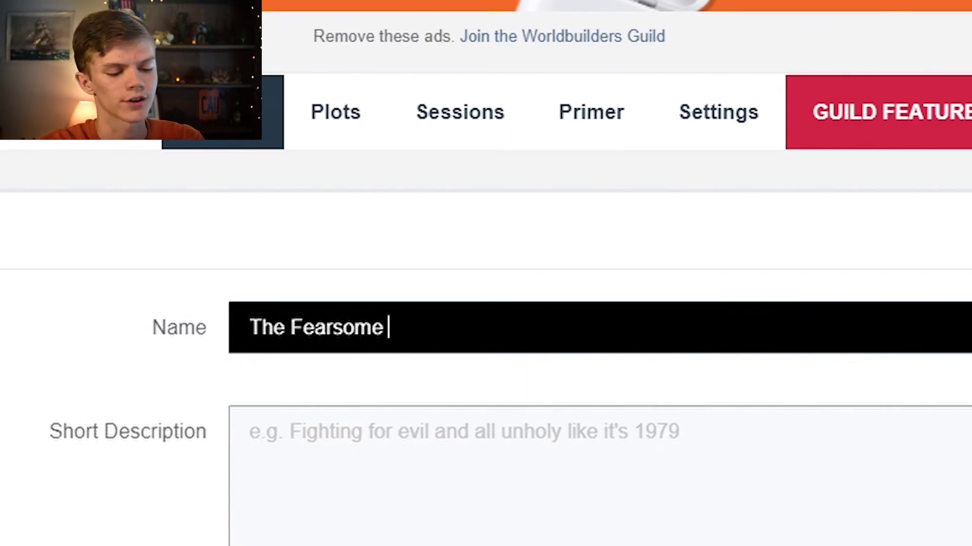
text(Adventurers)
click(250, 431)
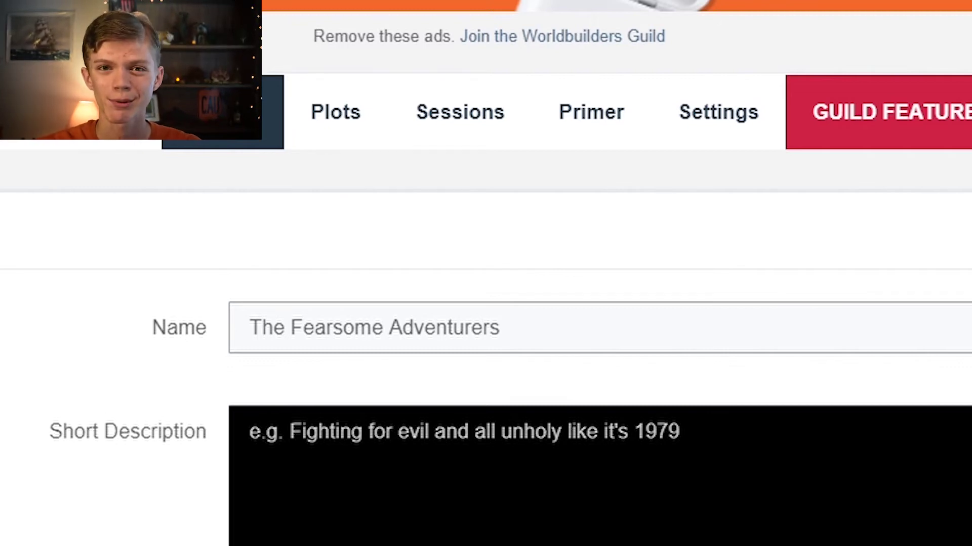
scroll(486, 273, down, 5)
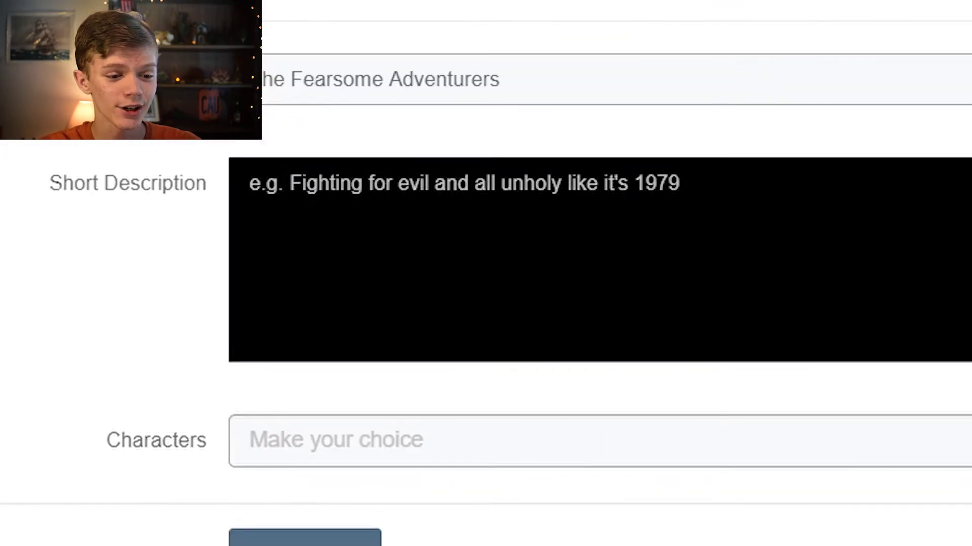
click(336, 440)
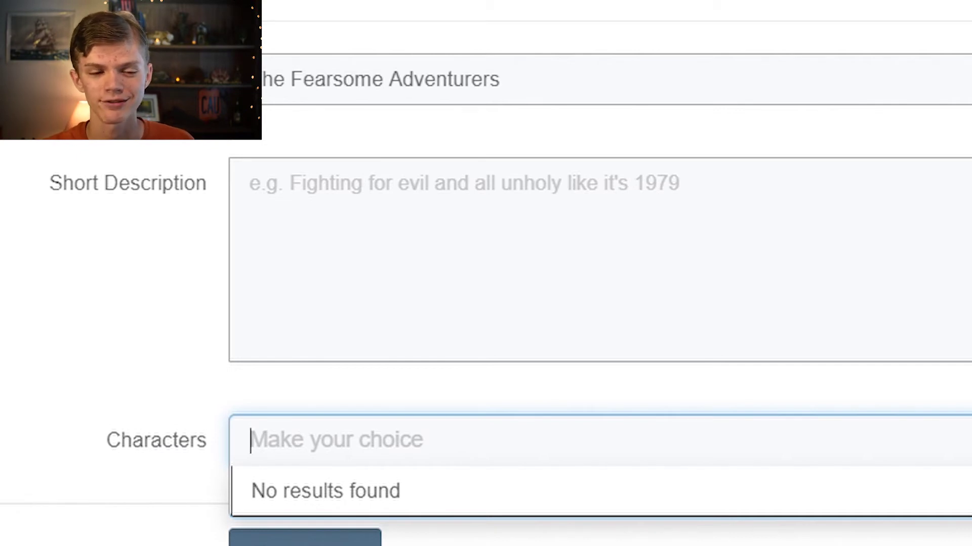
key(Tab)
key(Return)
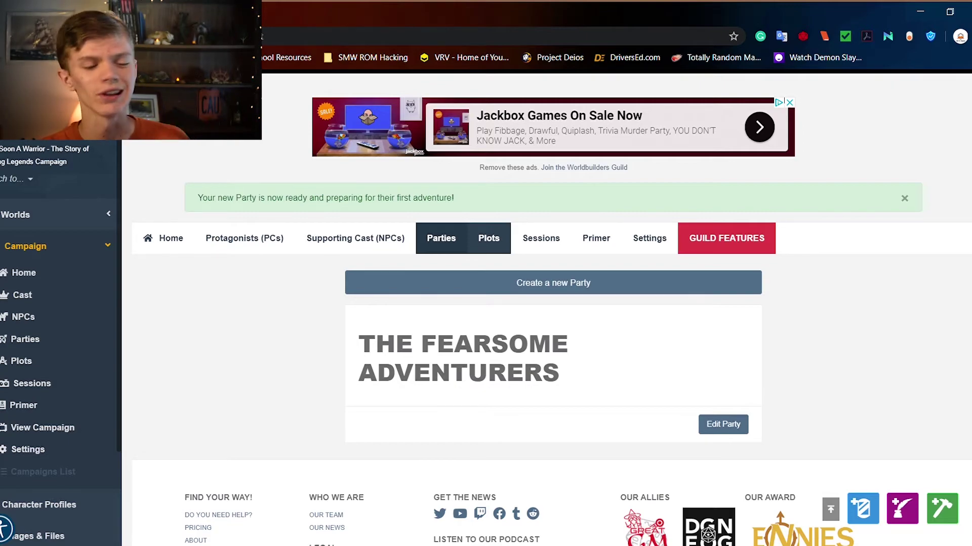
click(489, 238)
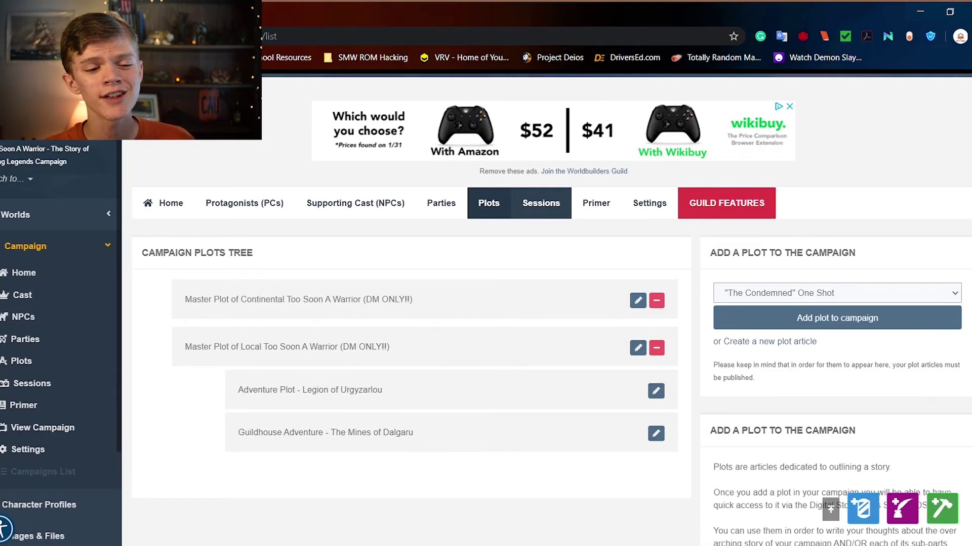
Open the Schedule a new Session form from the Sessions tab and look through its fields.
click(541, 203)
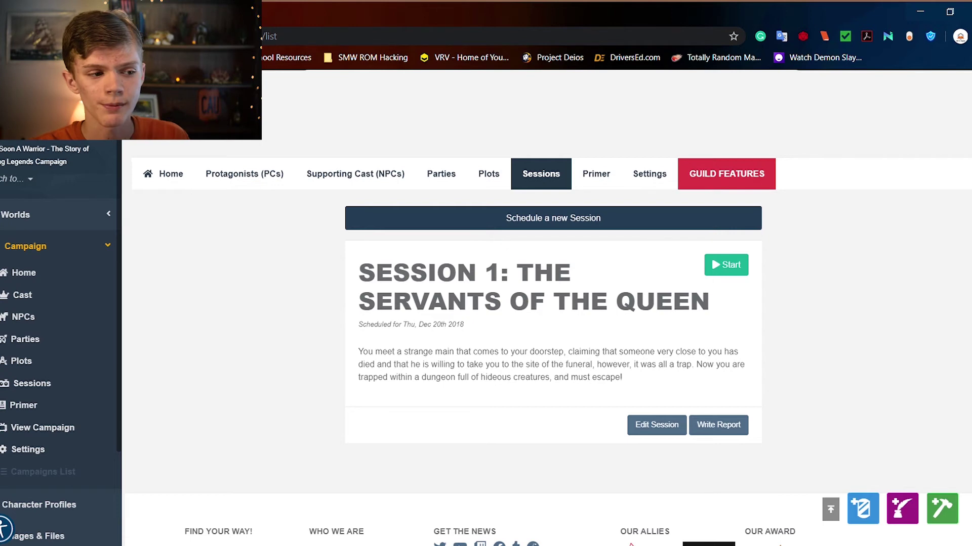
click(553, 218)
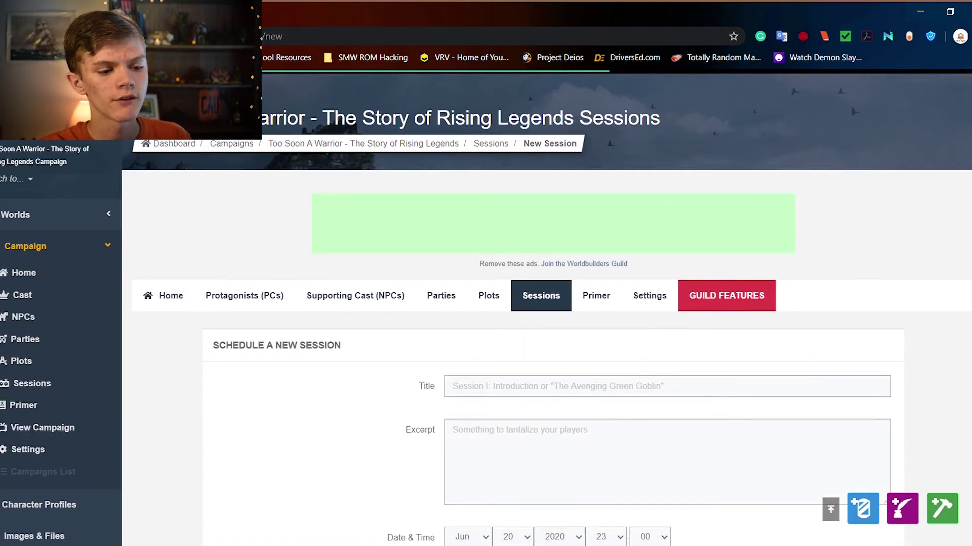
scroll(551, 354, down, 1)
scroll(552, 354, down, 1)
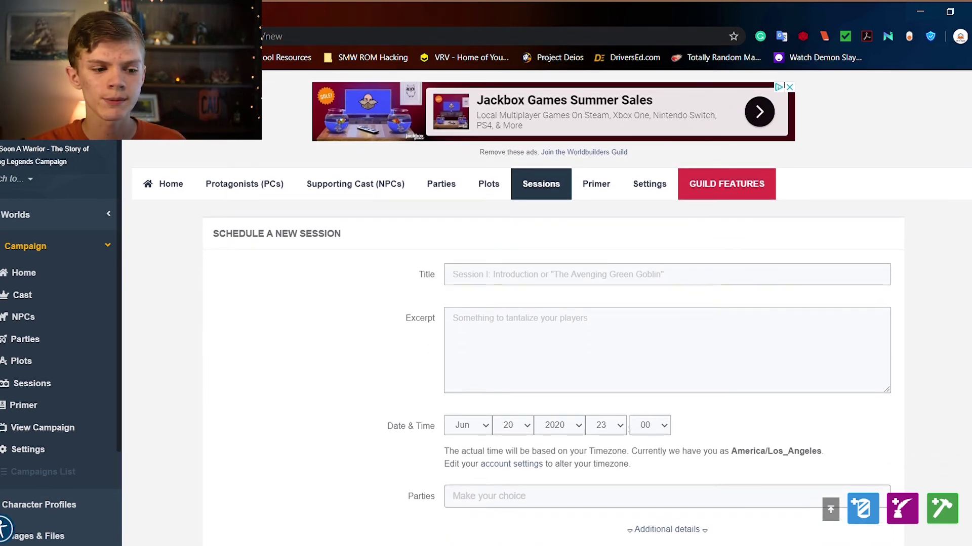
scroll(552, 303, down, 2)
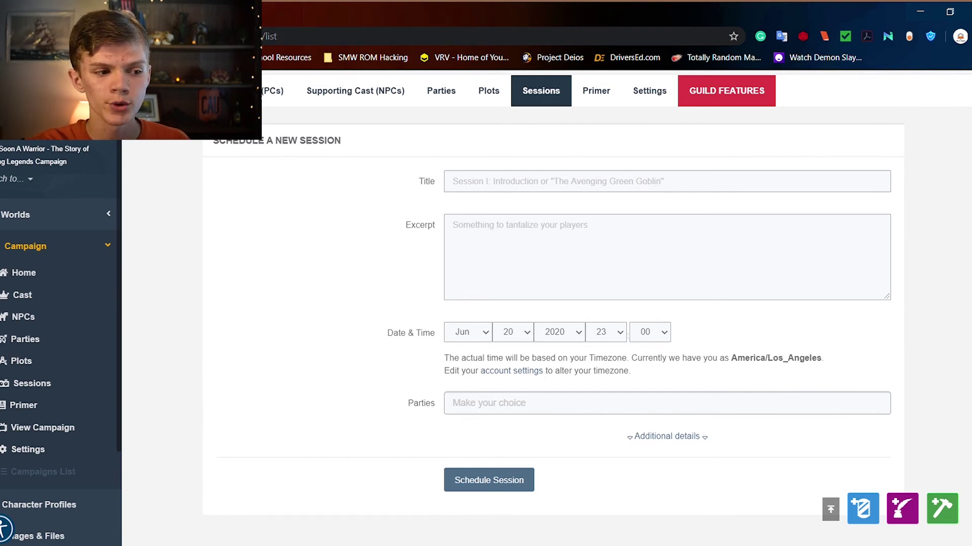
key(alt+Left)
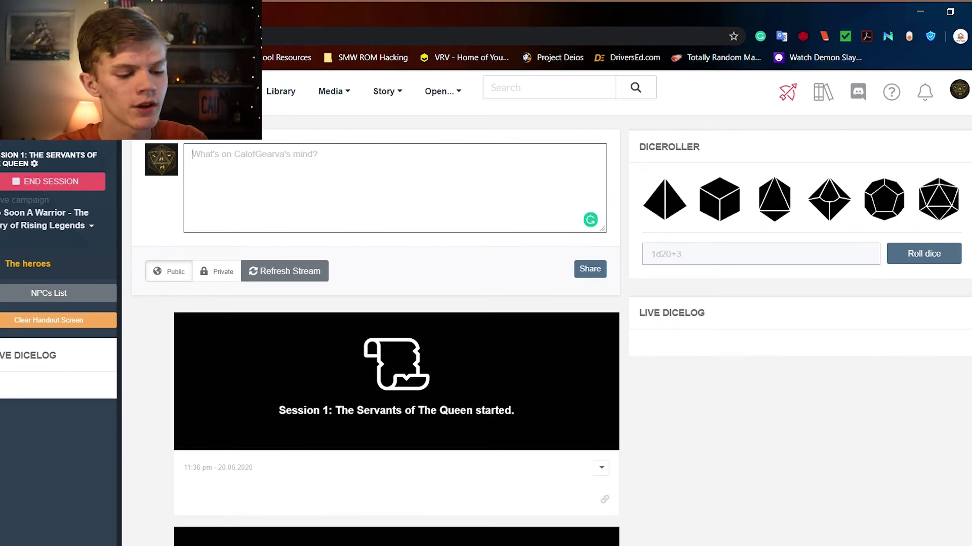
Post 'Hello world!' to Session 1's live session stream.
text(Hello wor)
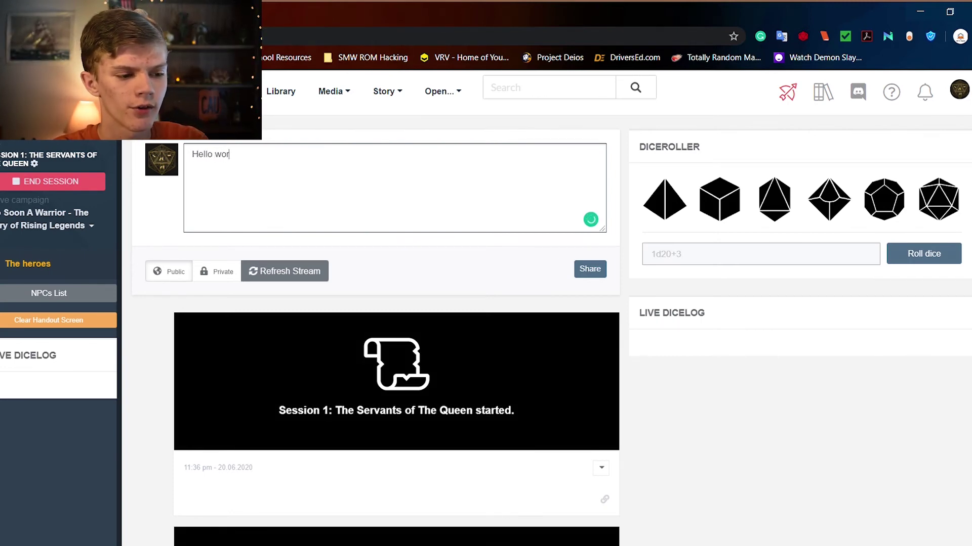
text(ld!)
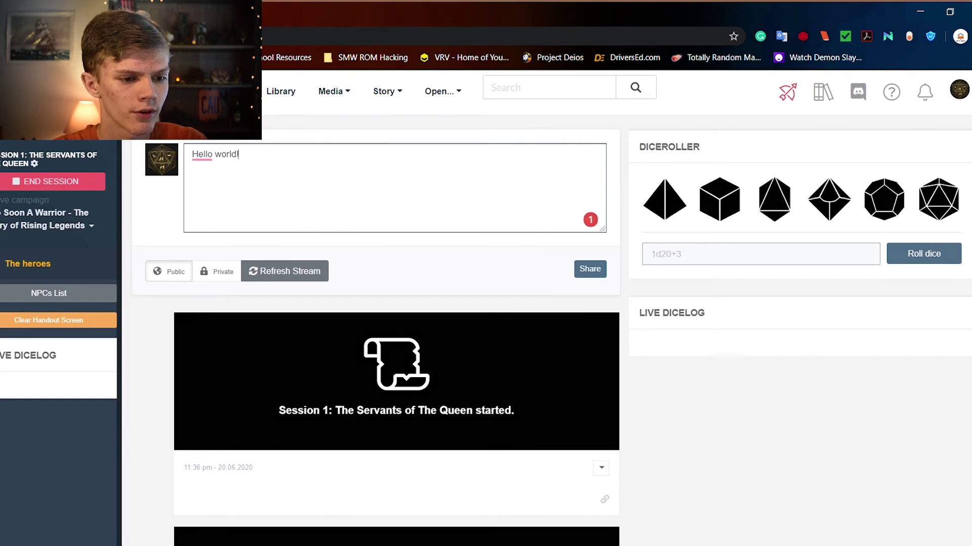
click(590, 268)
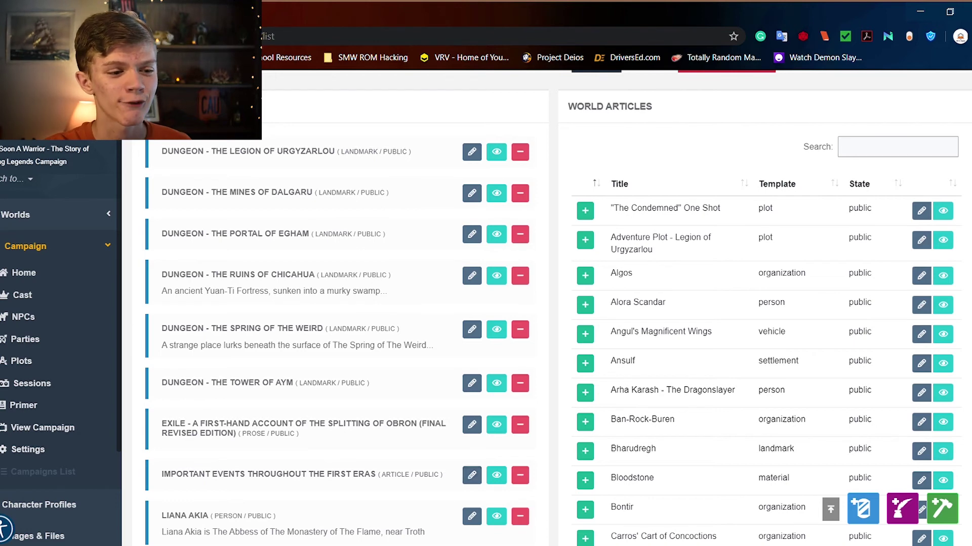
Scroll down through the Primer article lists and back up again.
scroll(552, 309, down, 3)
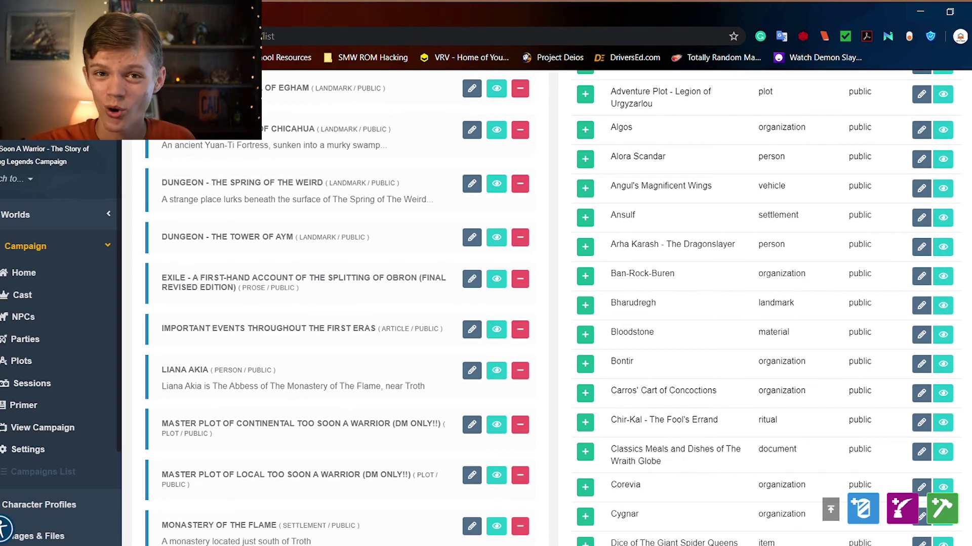
scroll(547, 238, up, 10)
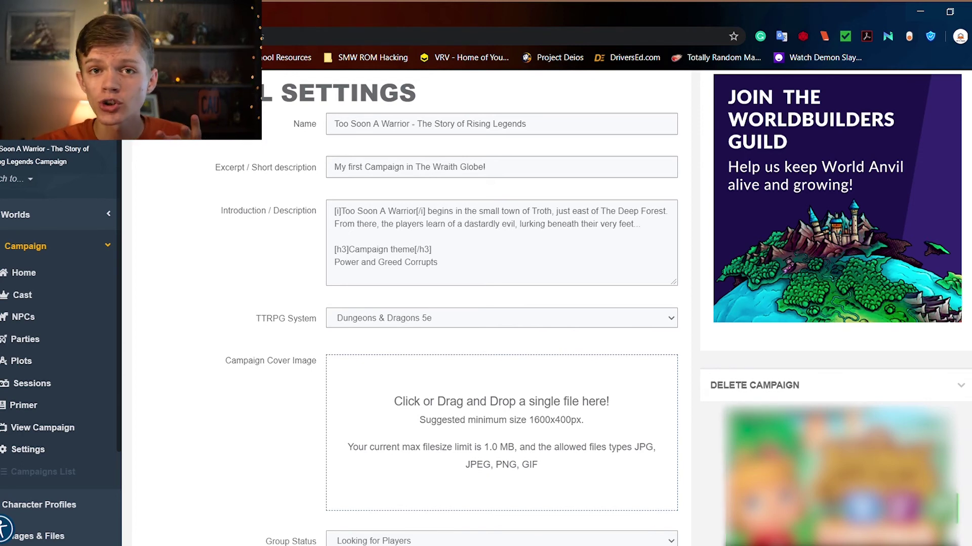
Scroll down to Presentation Settings showing six linked maps and the Nov 2018–June 2020 dates.
scroll(501, 304, down, 10)
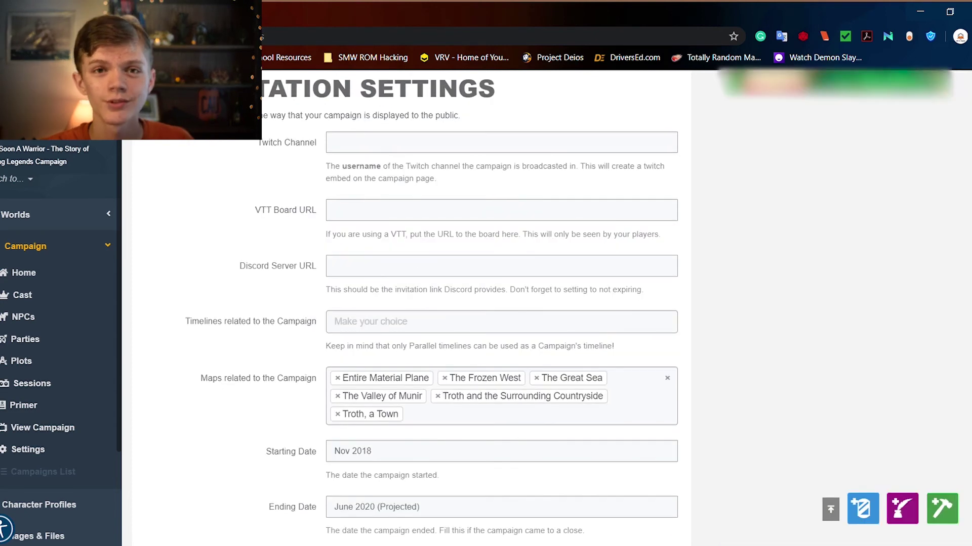